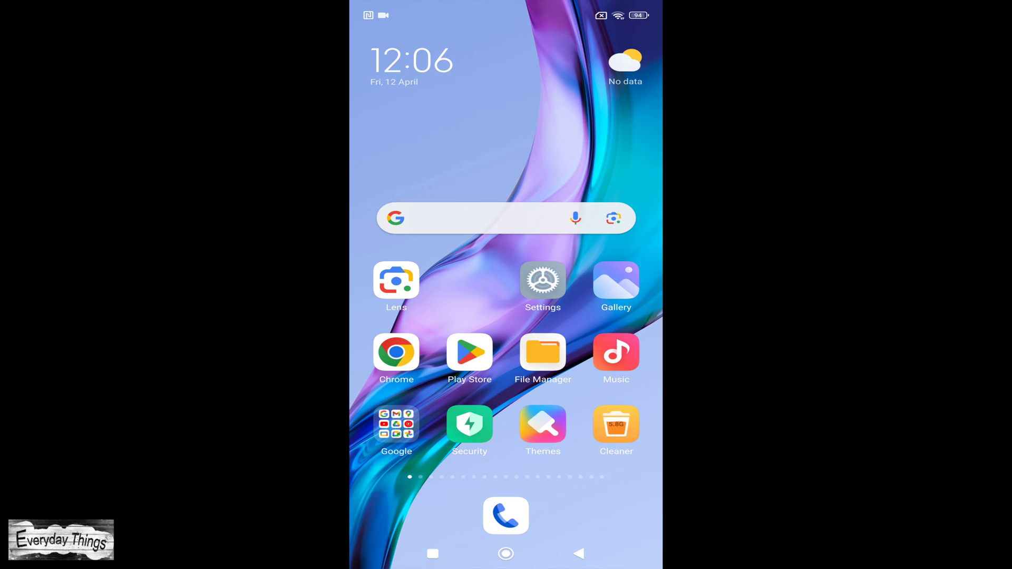
Launch Gallery from the home screen to view the Photos library.
left_click(616, 281)
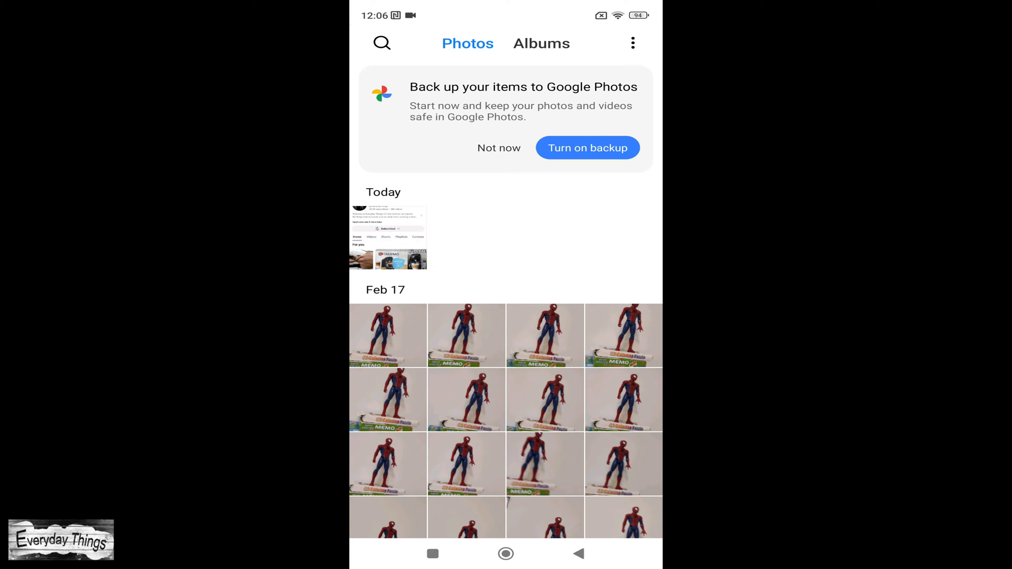
Open today's YouTube channel screenshot full-screen and bring up its share sheet.
left_click(388, 238)
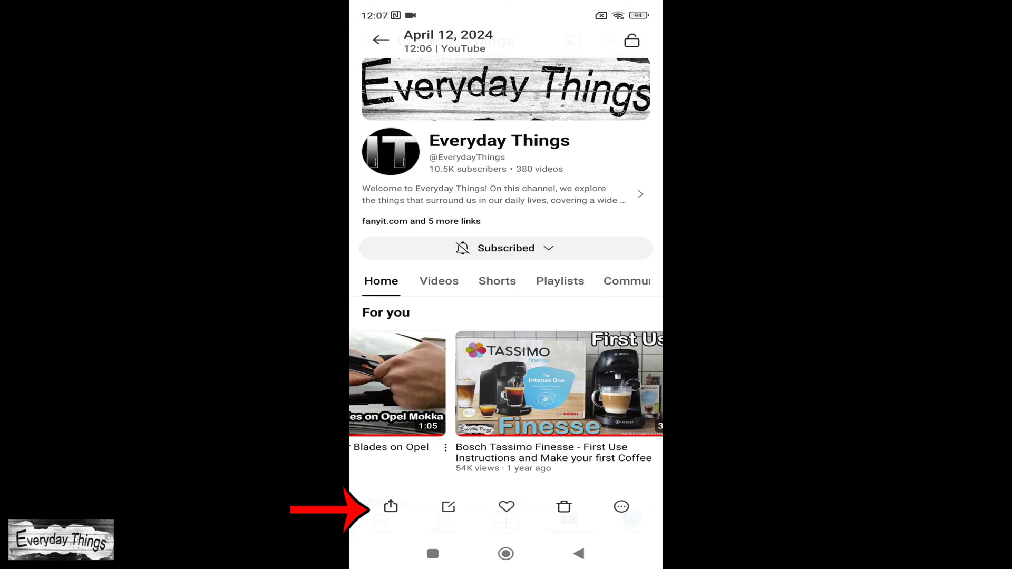
left_click(392, 506)
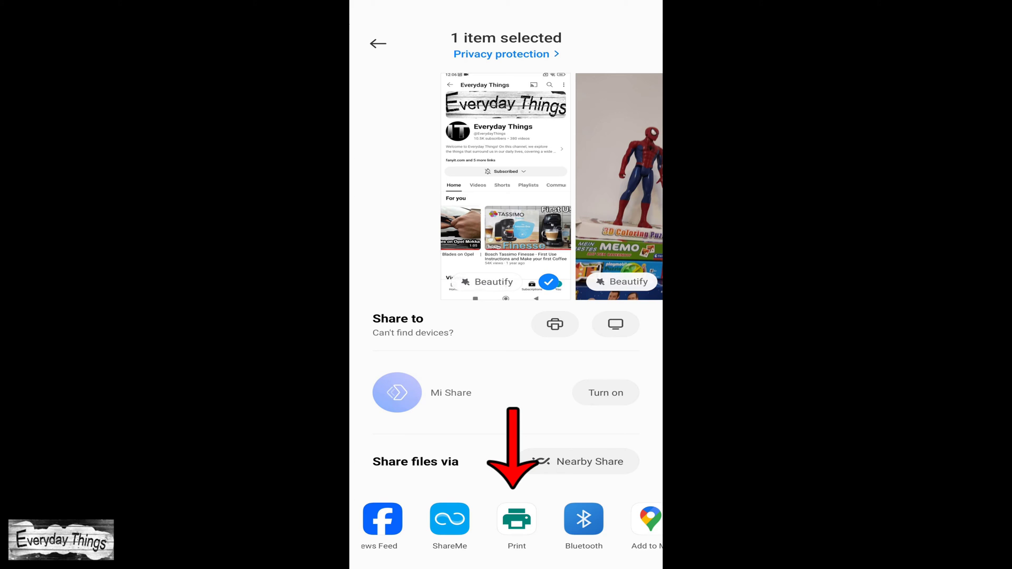
Send the screenshot to Print, review the settings, and keep Save as PDF as the destination.
left_click(517, 520)
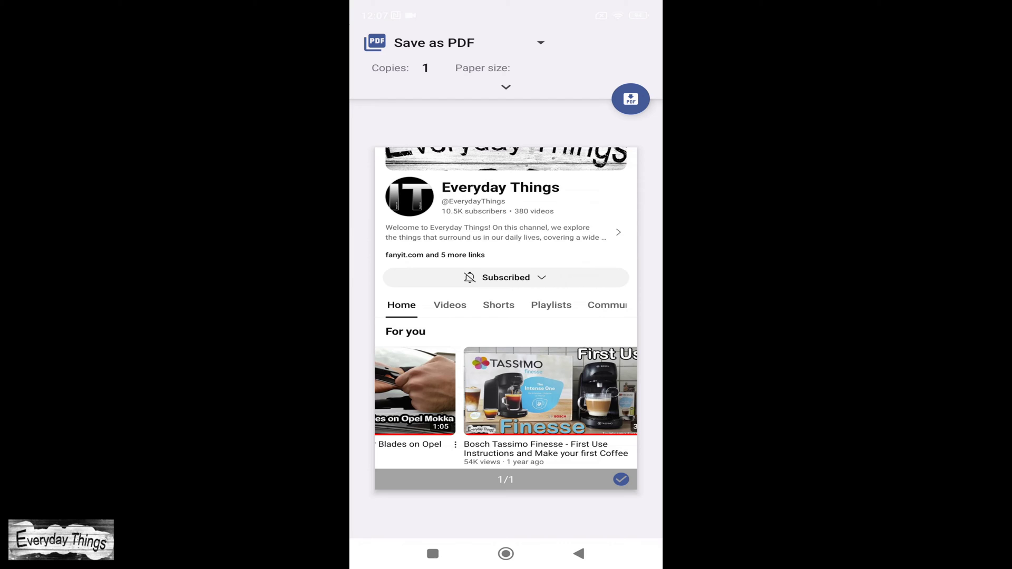
left_click(506, 87)
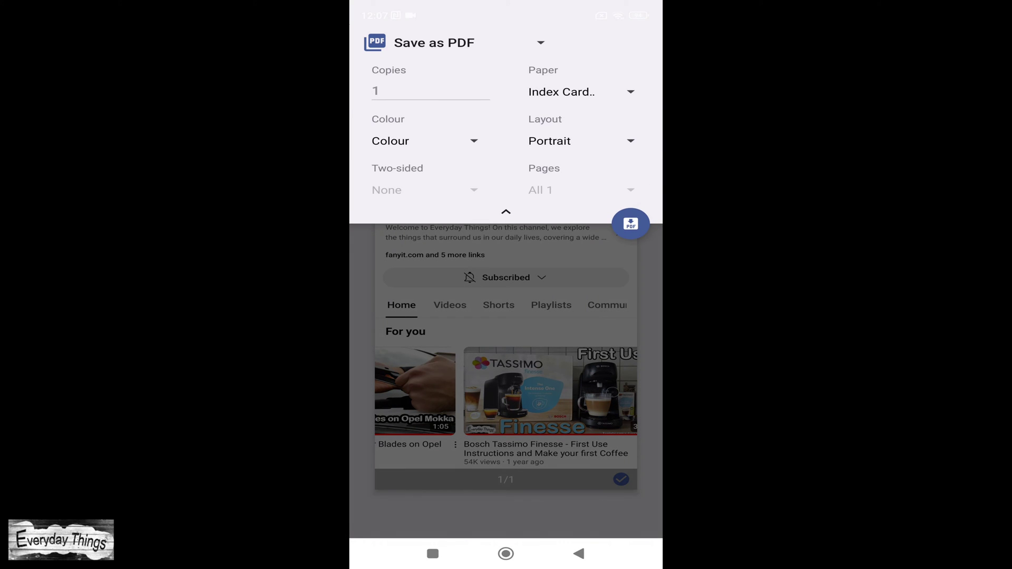
left_click(506, 212)
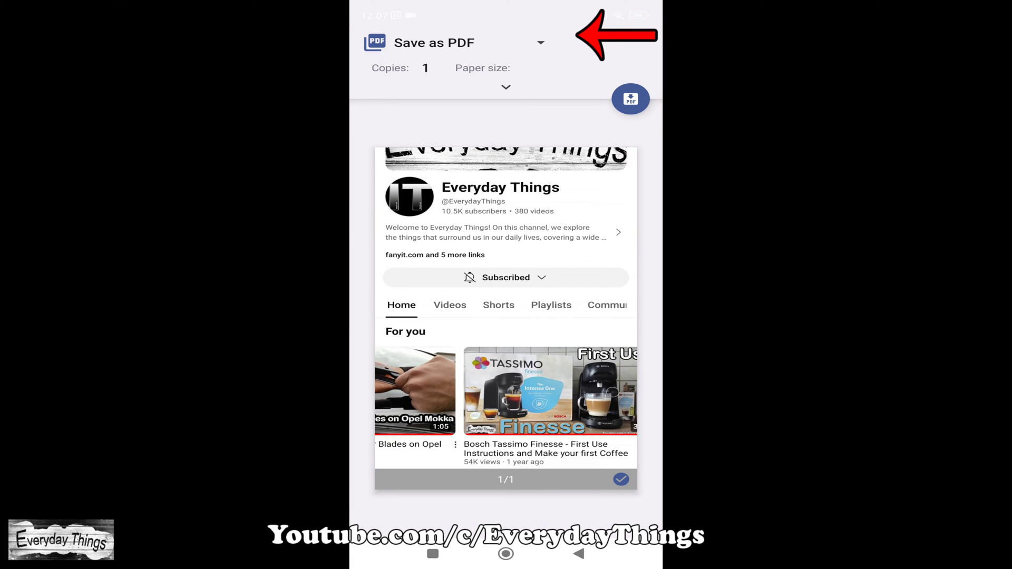
left_click(541, 42)
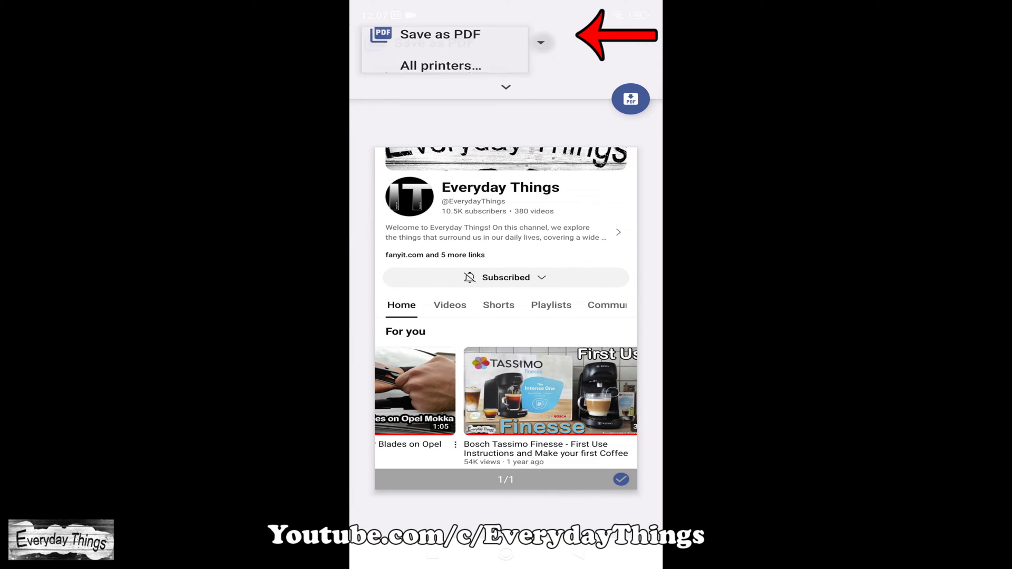
left_click(434, 41)
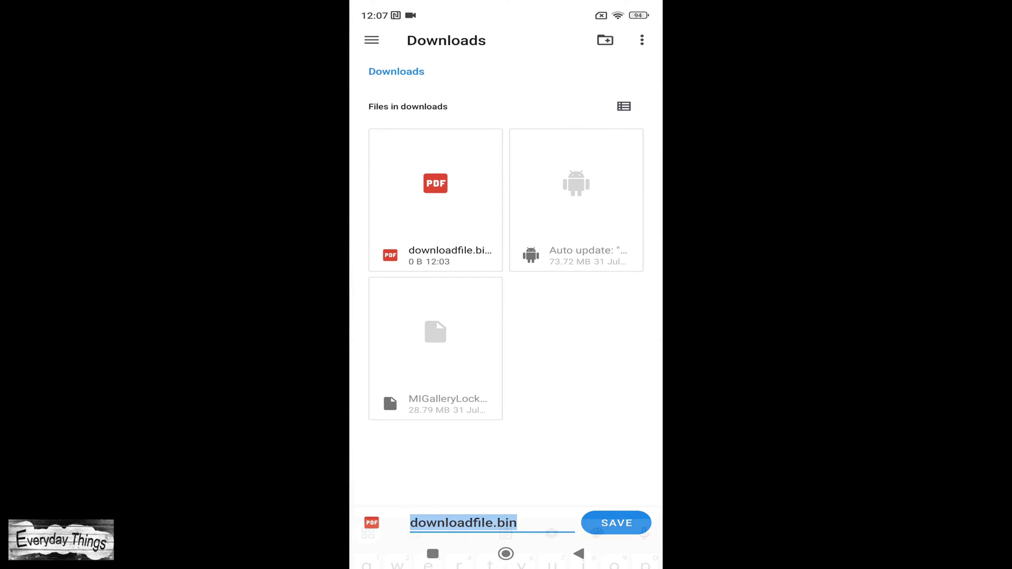
Rename downloadfile.bin to pdf.pdf and save it in Downloads.
left_click(473, 523)
type("pdf.pdf")
left_click(616, 357)
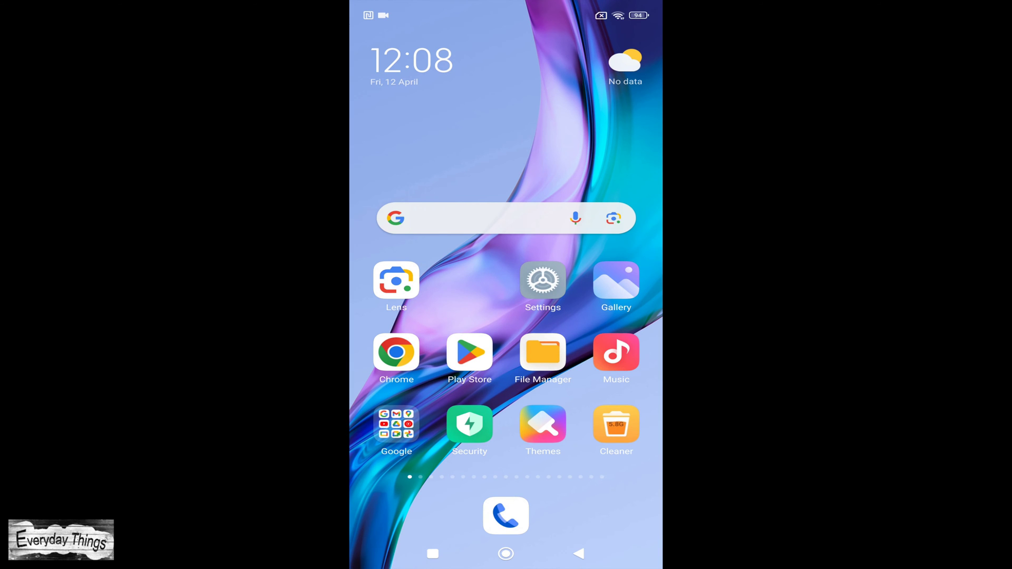
Launch File Manager from the home screen.
left_click(543, 354)
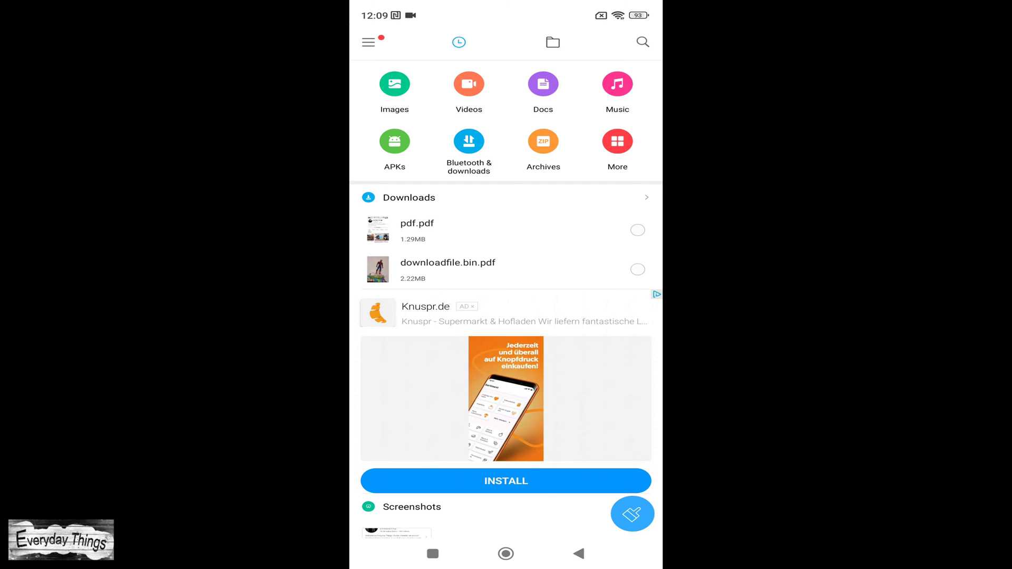
Open the Docs category and filter it to PDFs, showing pdf.pdf and downloadfile.bin.pdf.
left_click(543, 84)
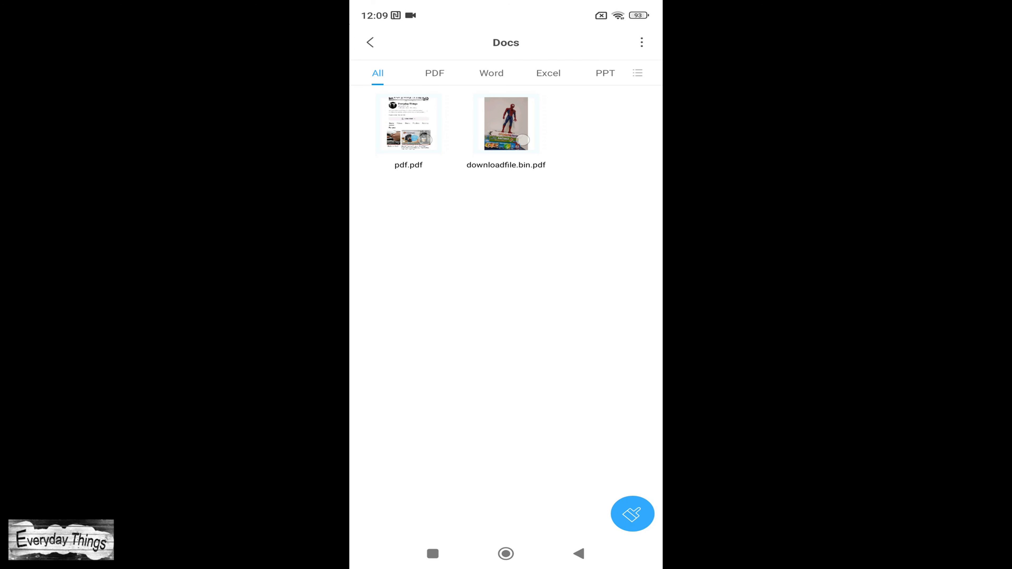
left_click(434, 73)
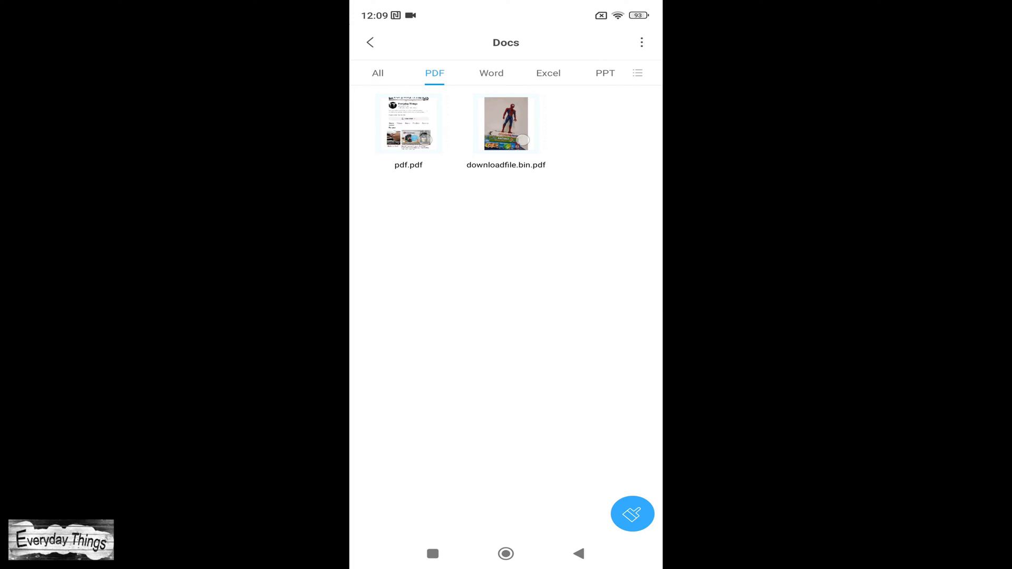